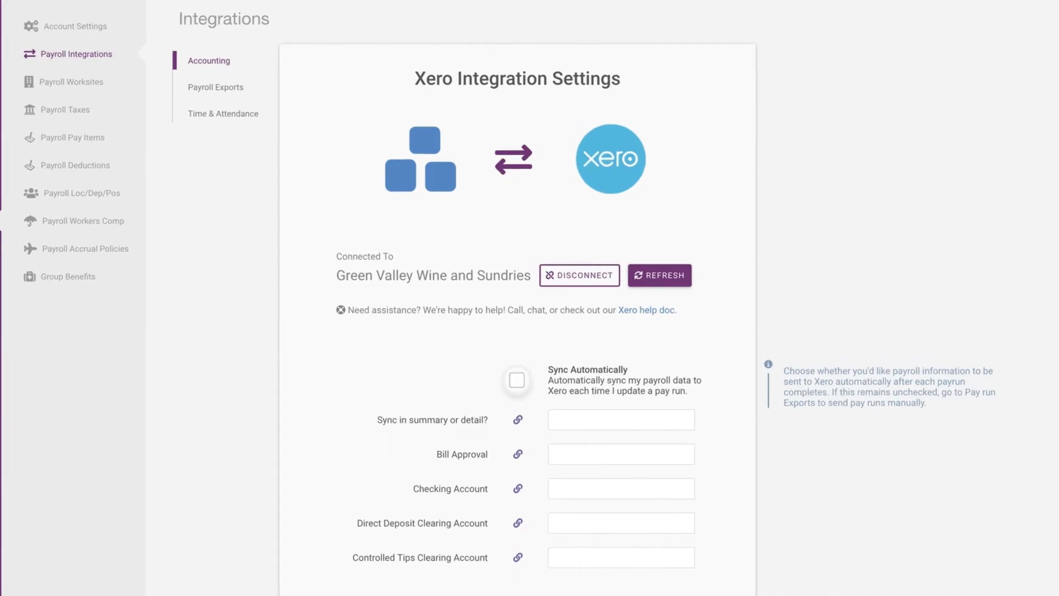
# - Turn on automatic syncing of payroll data to Xero and set the sync level to In Detail
pyautogui.click(517, 380)
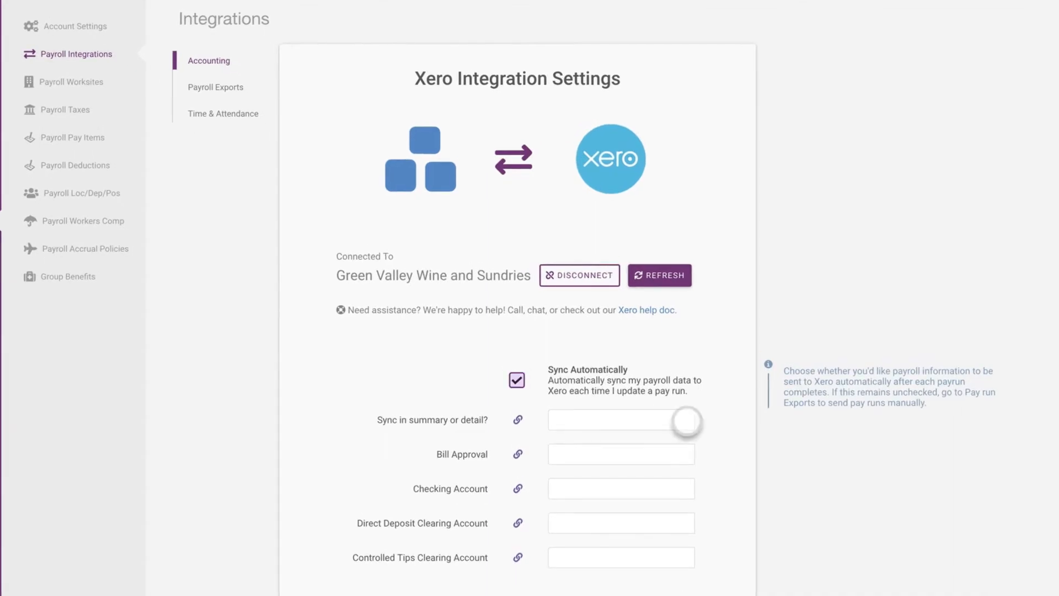
pyautogui.click(686, 420)
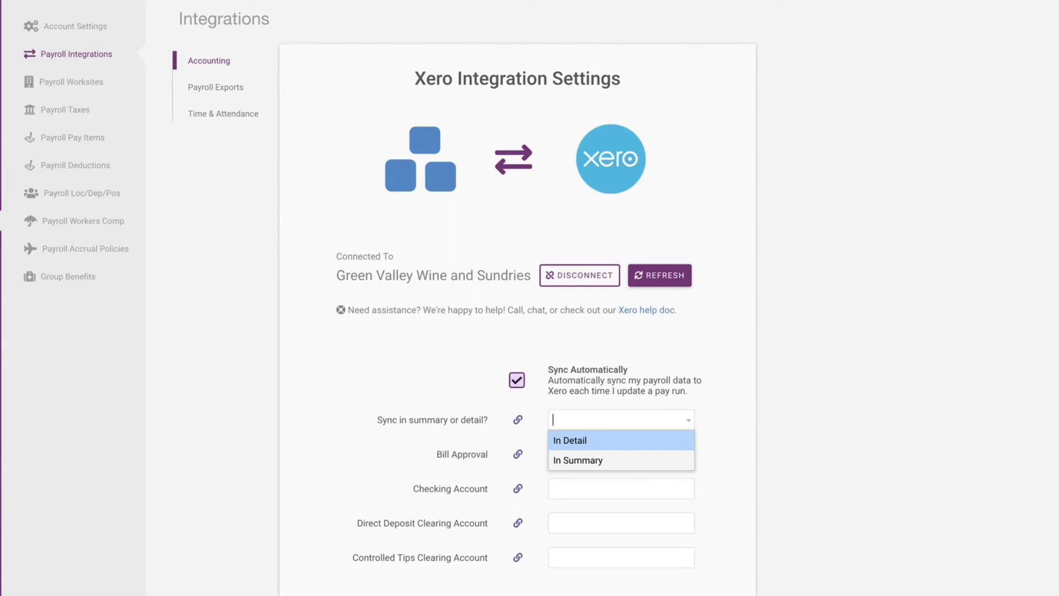
pyautogui.press('Return')
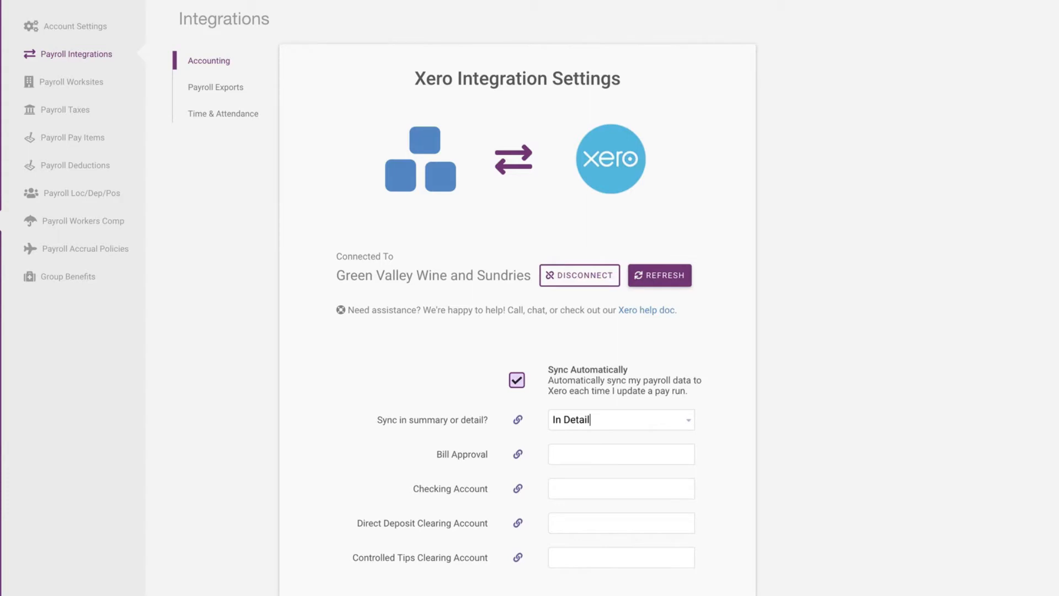
# - Set Bill Approval to Draft Bills so exported bills require approval in Xero
pyautogui.click(687, 454)
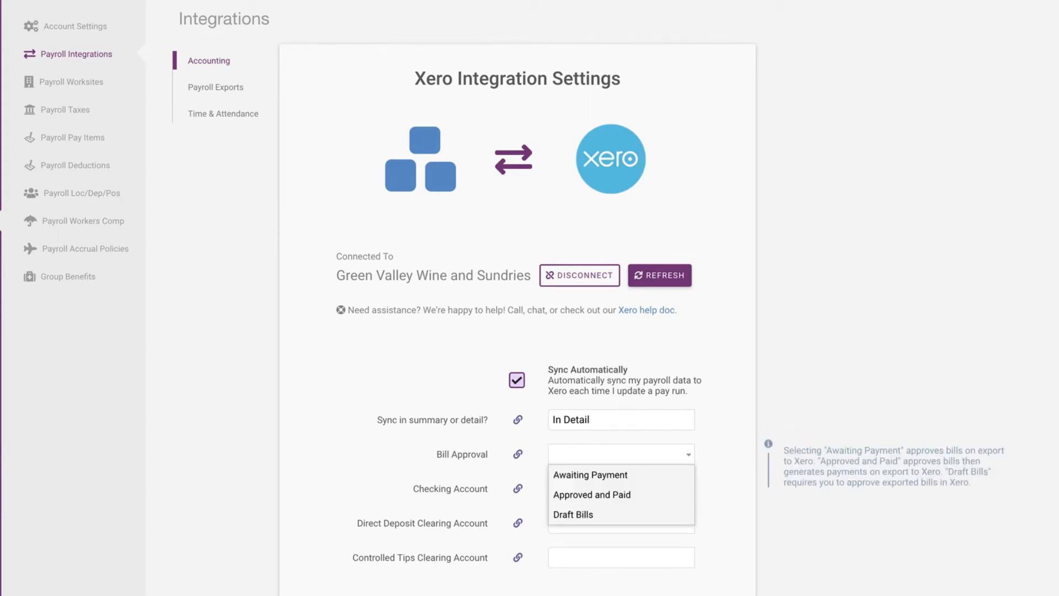
pyautogui.press('Down')
pyautogui.press('Down')
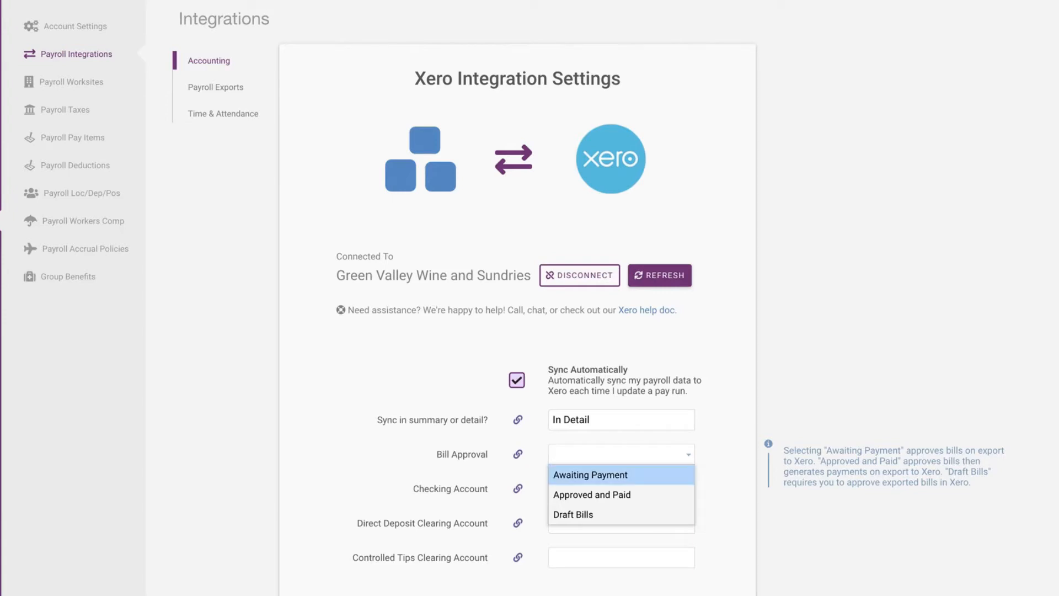
pyautogui.press('Down')
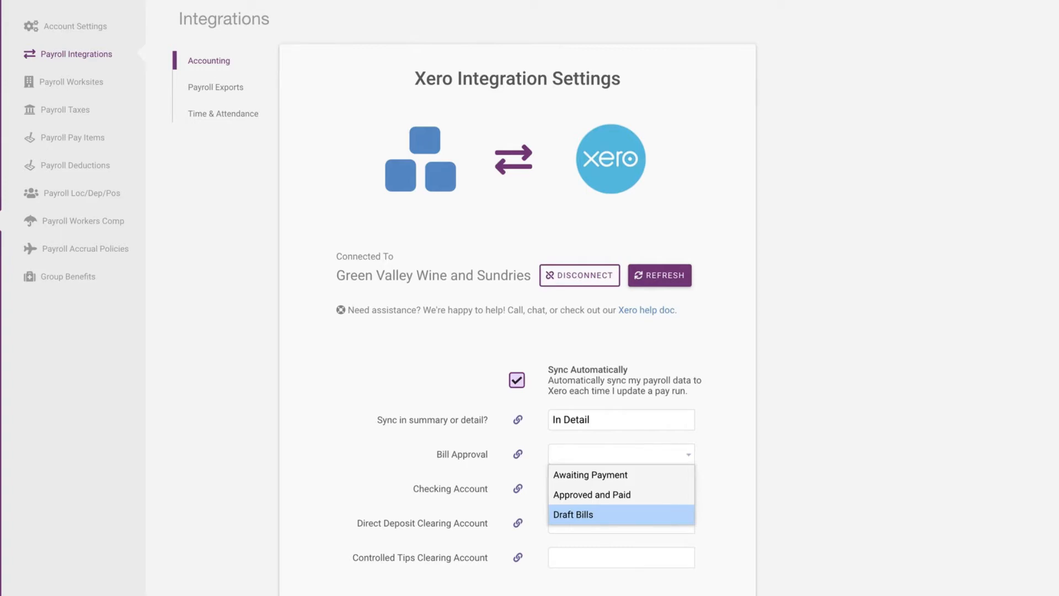
pyautogui.press('Return')
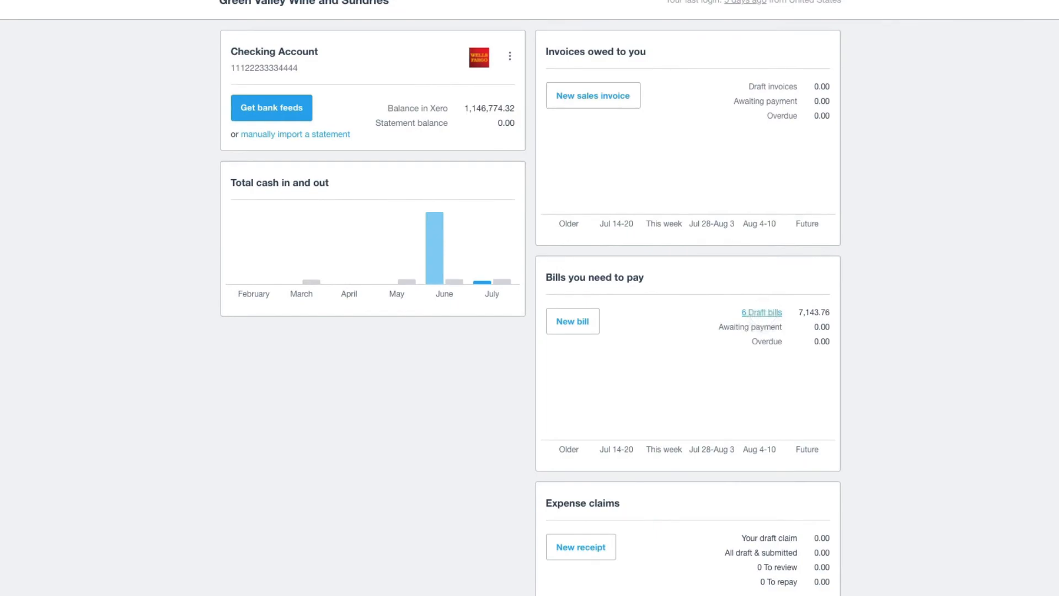
# - Switch to the Xero dashboard, open the draft bills list and select all the draft bills
pyautogui.click(761, 312)
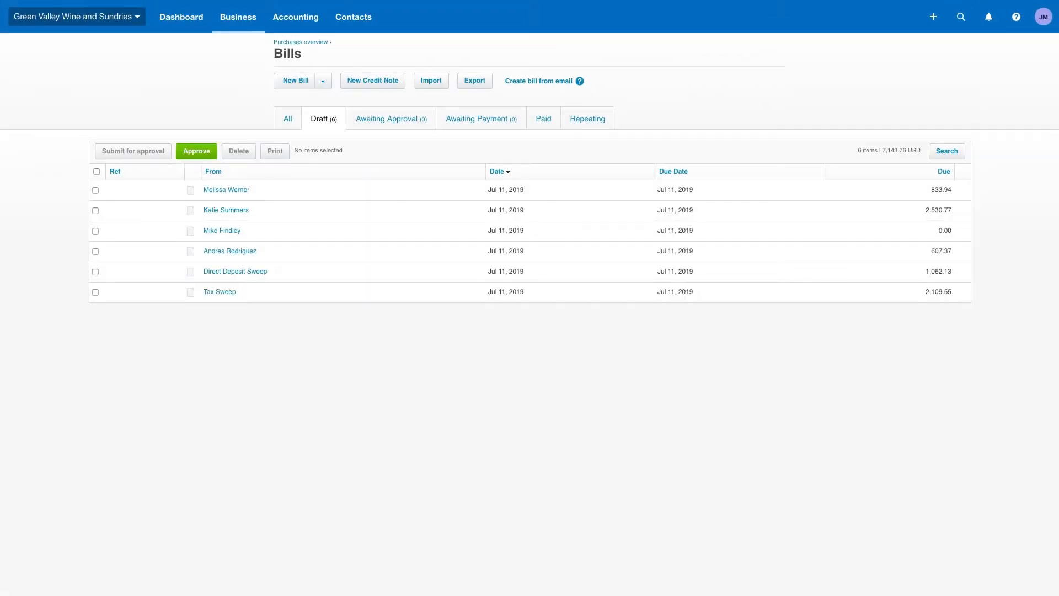
pyautogui.click(96, 172)
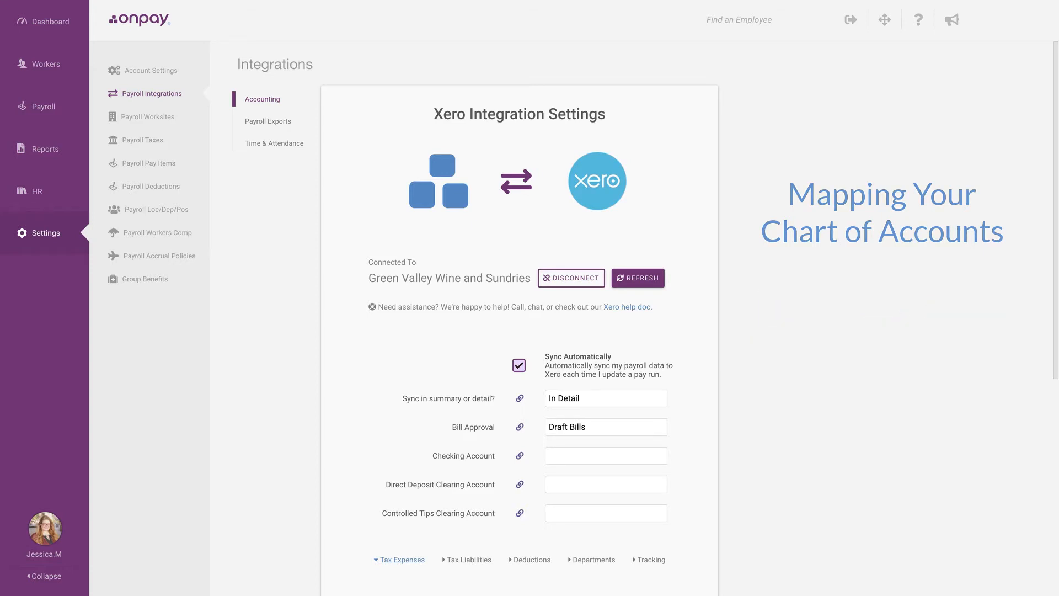
# - In OnPay, map Checking Account to Checking Account and Direct Deposit Clearing Account to Direct Deposit Wages Payable
pyautogui.click(662, 456)
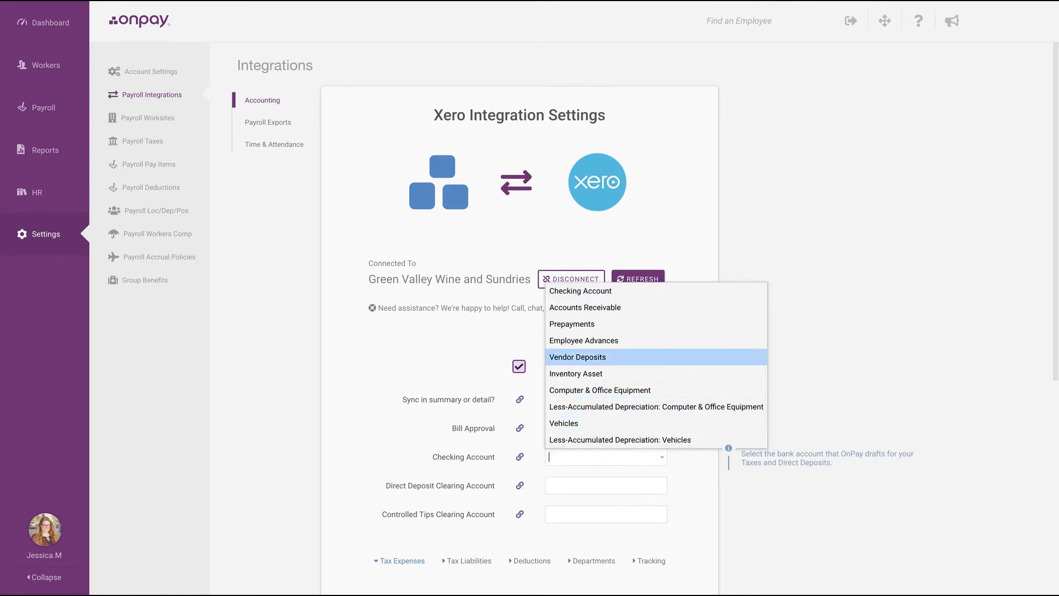
pyautogui.click(580, 291)
pyautogui.press('Tab')
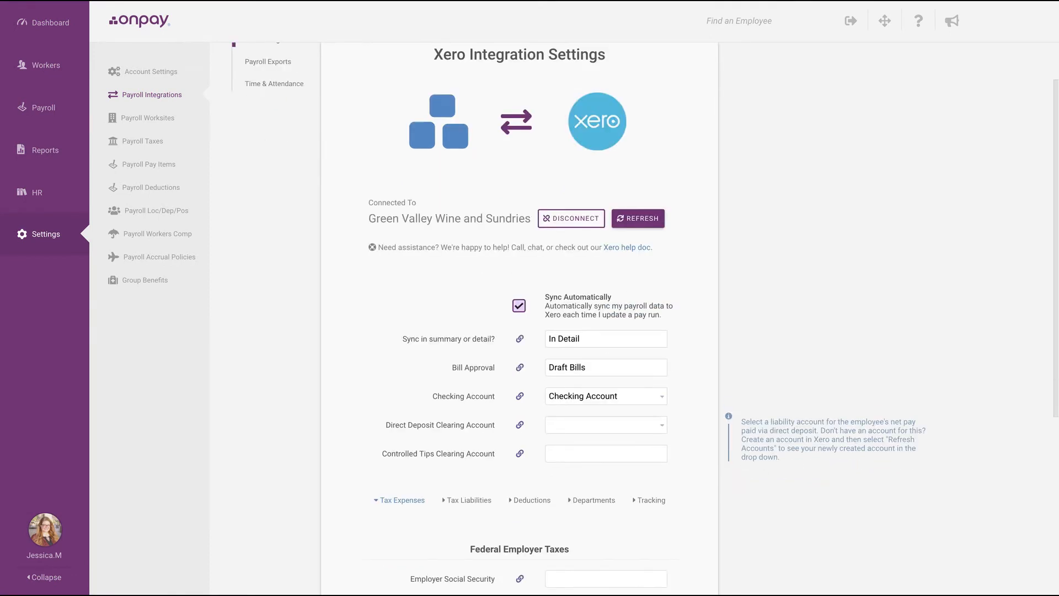
pyautogui.click(662, 425)
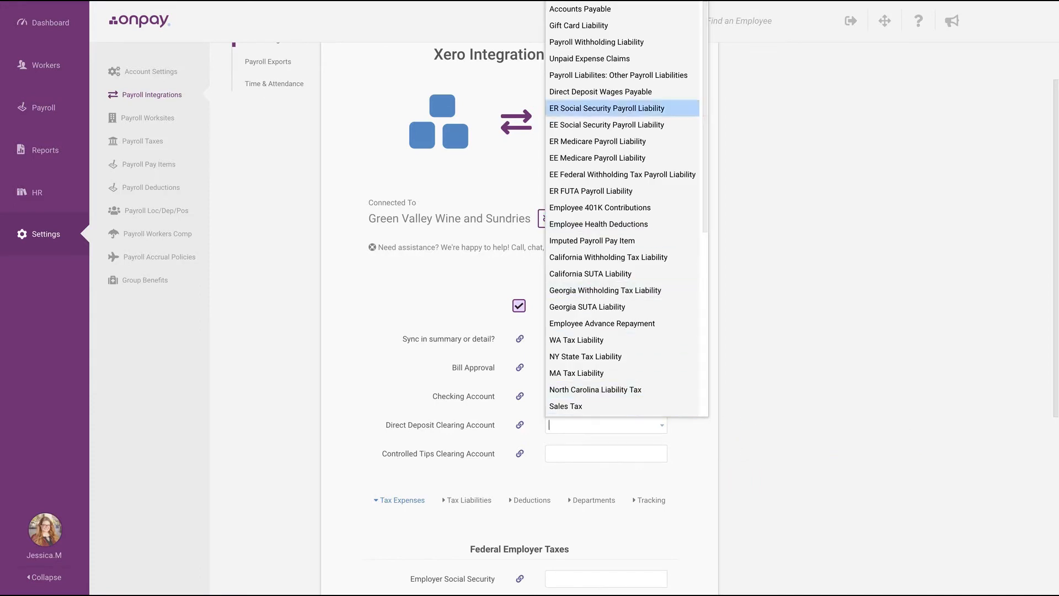
pyautogui.press('Return')
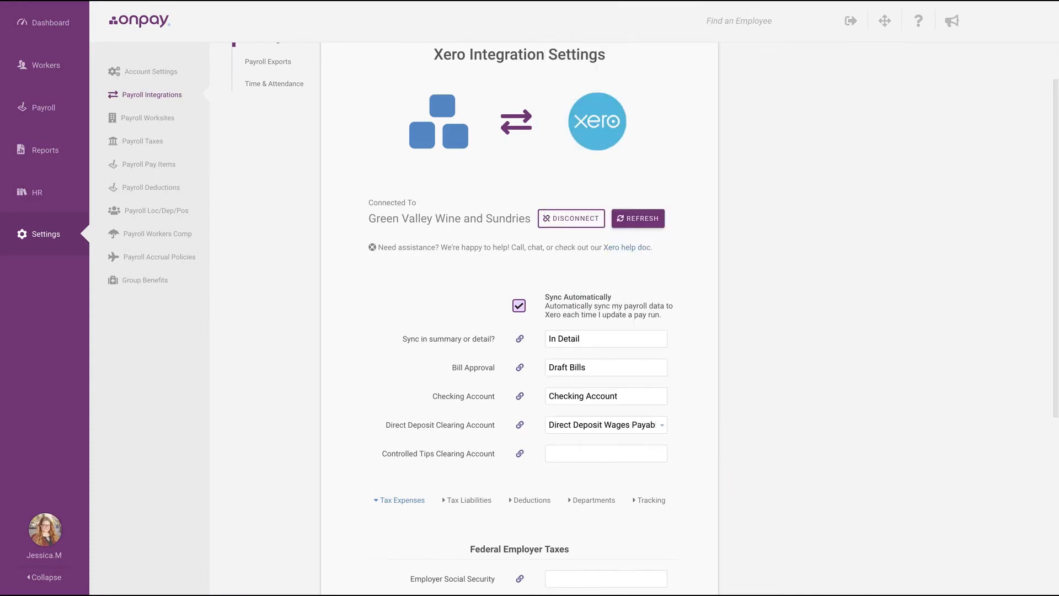
# - Refresh the connected Xero company's accounts in the integration settings
pyautogui.scroll(-2, 519, 318)
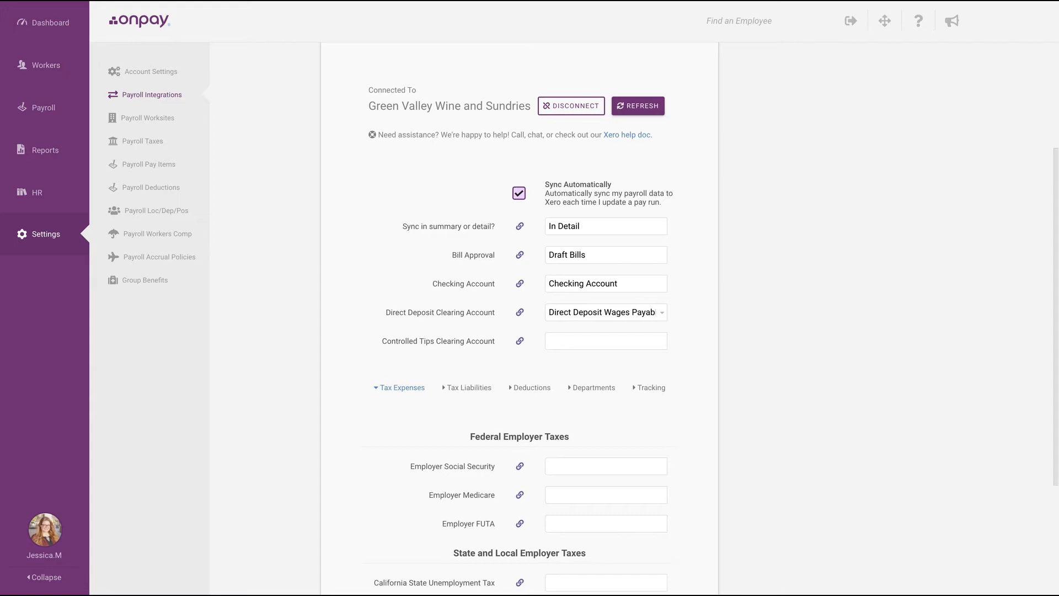
pyautogui.click(641, 106)
pyautogui.scroll(-3, 519, 331)
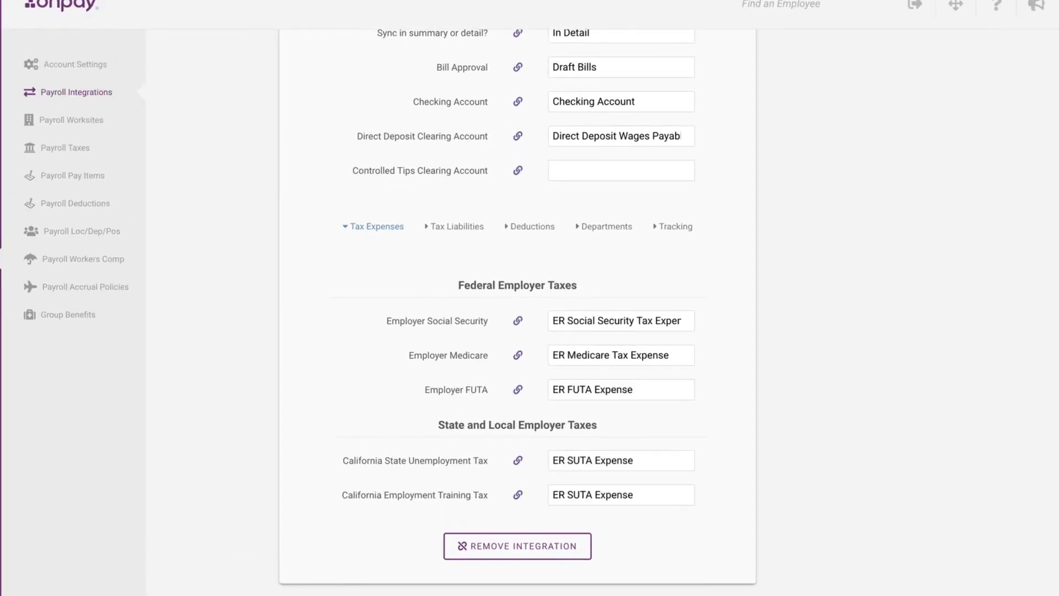
# - Review the Tax Liabilities mappings for federal, state and local withholding and employer taxes
pyautogui.click(457, 226)
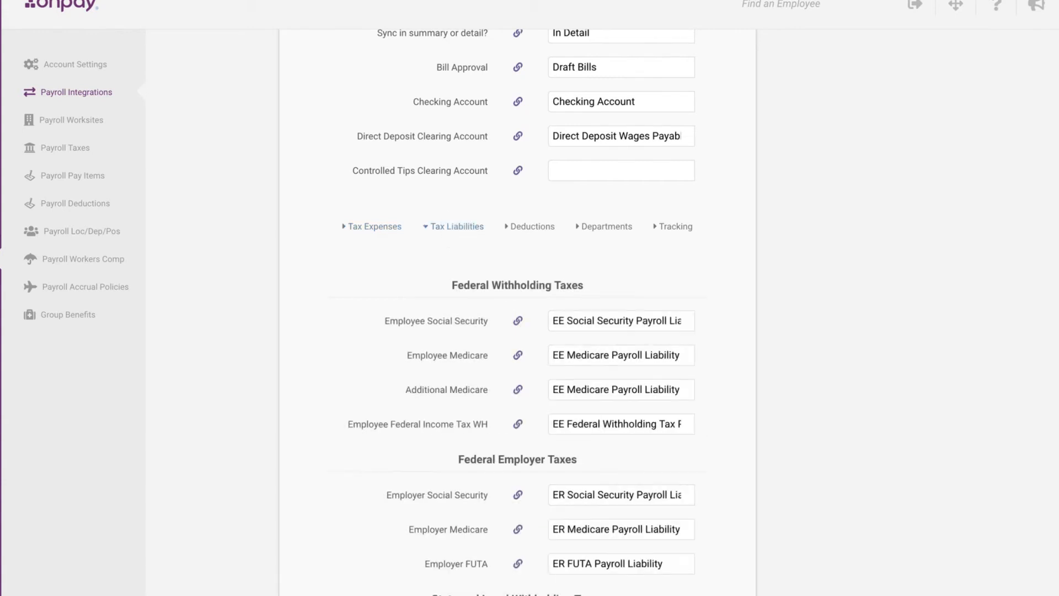
pyautogui.scroll(-4, 517, 309)
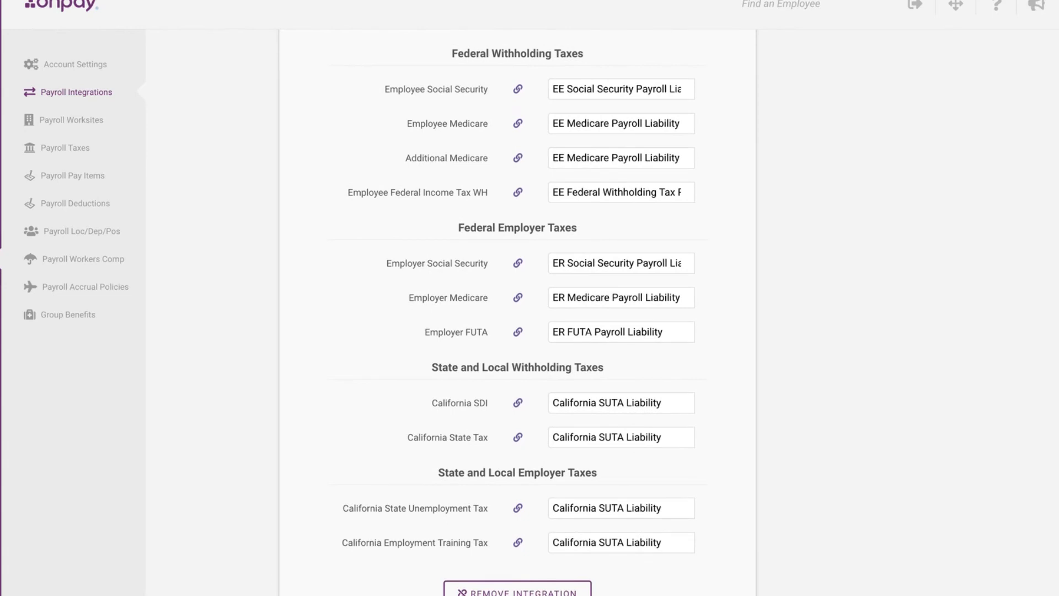
pyautogui.scroll(3, 517, 309)
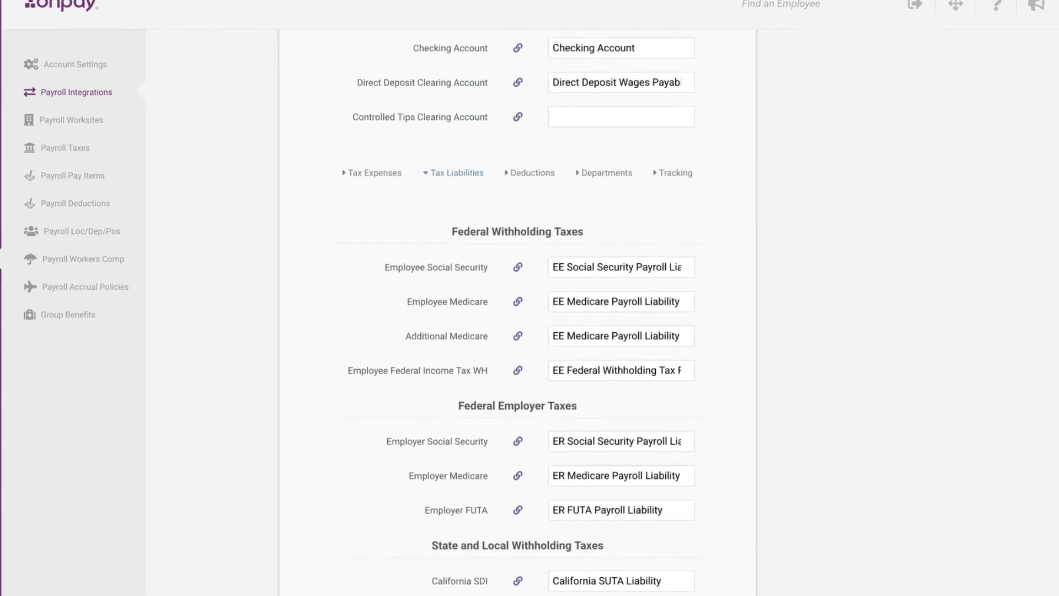
# - Review the Deductions mappings for employee withholdings, imputed pay items and employer contributions
pyautogui.click(532, 175)
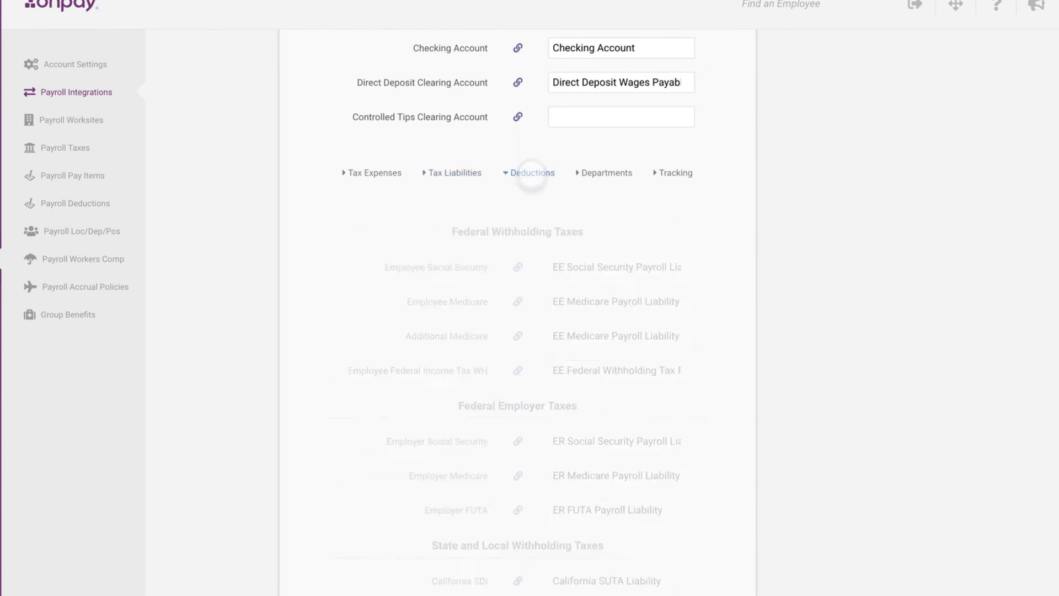
pyautogui.scroll(-2, 517, 309)
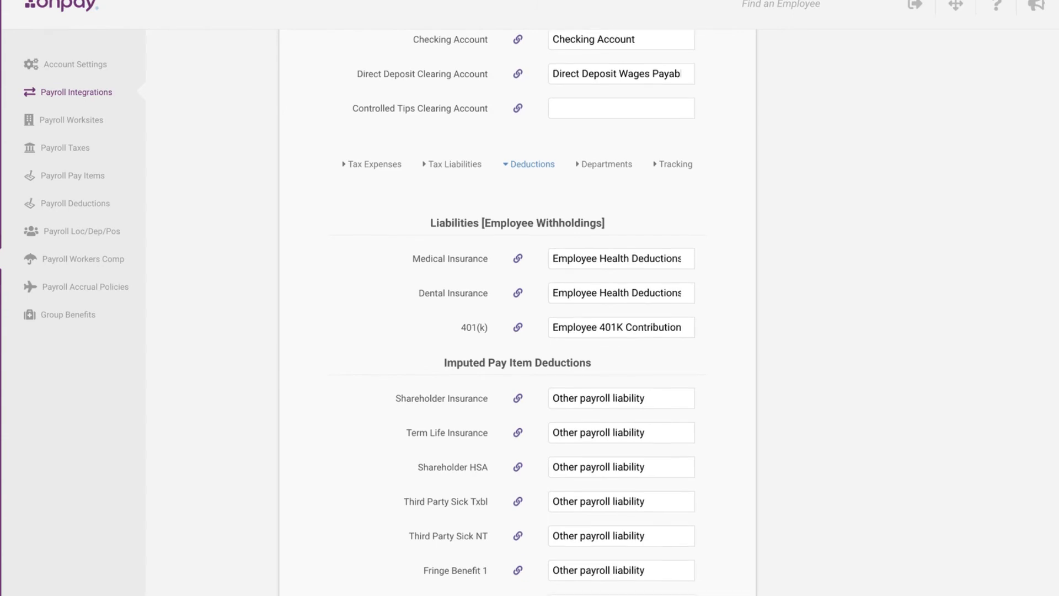
pyautogui.scroll(-3, 517, 309)
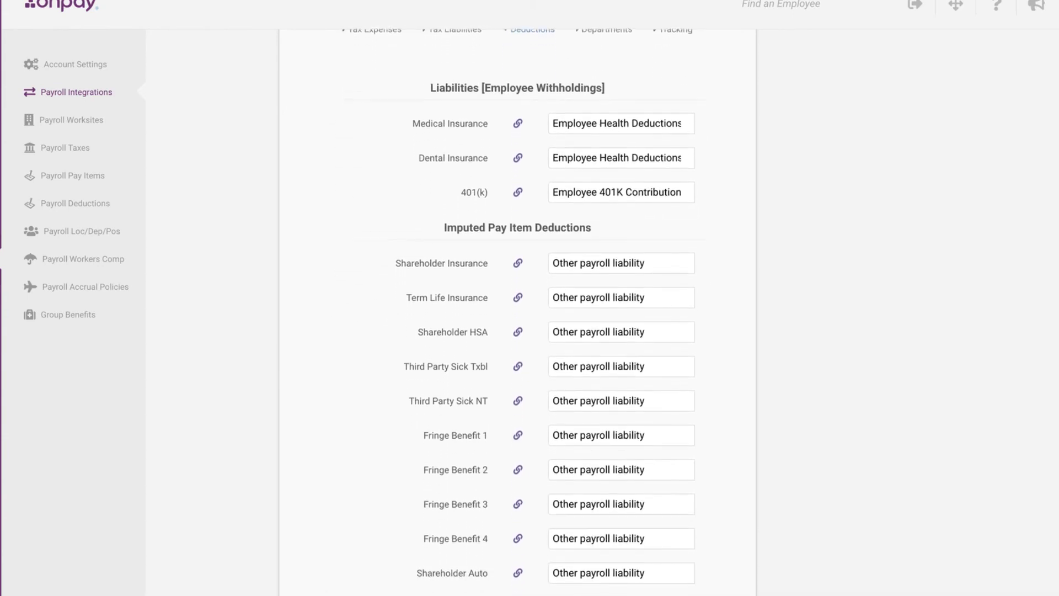
pyautogui.scroll(-2, 518, 309)
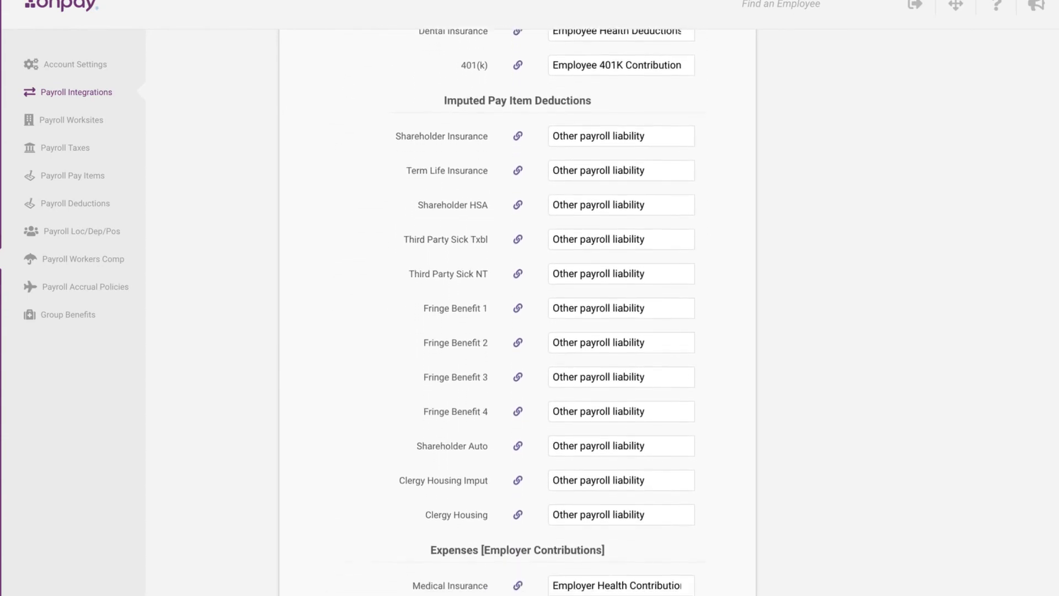
pyautogui.scroll(1, 518, 309)
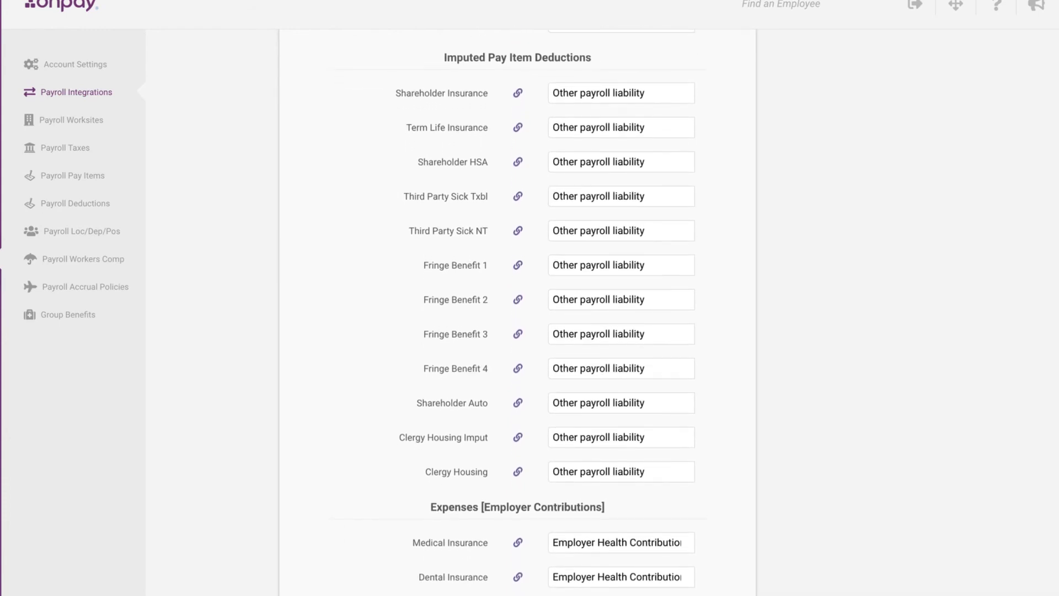
pyautogui.scroll(3, 517, 309)
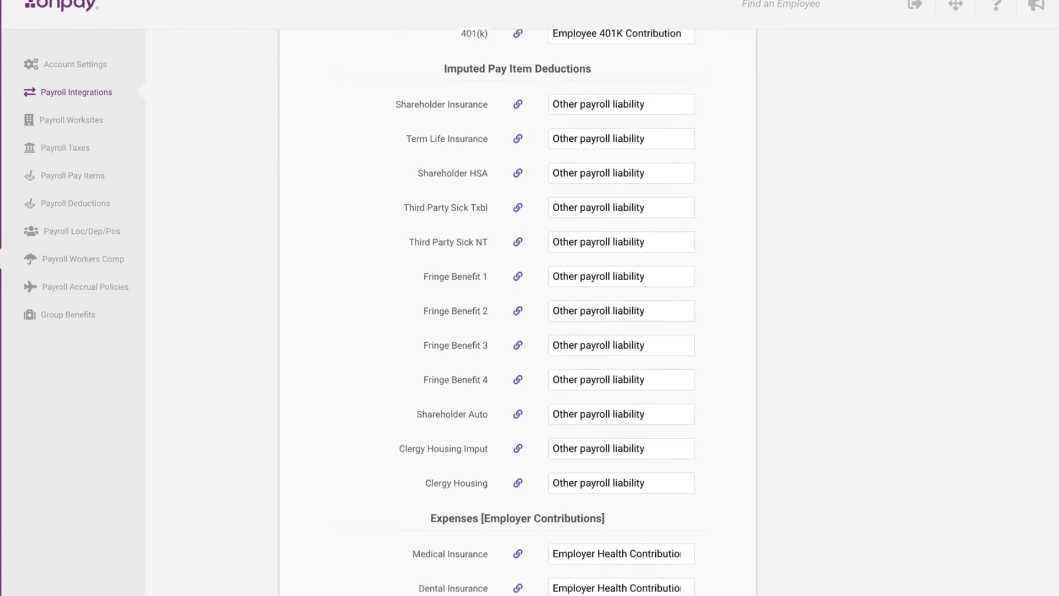
pyautogui.scroll(4, 518, 309)
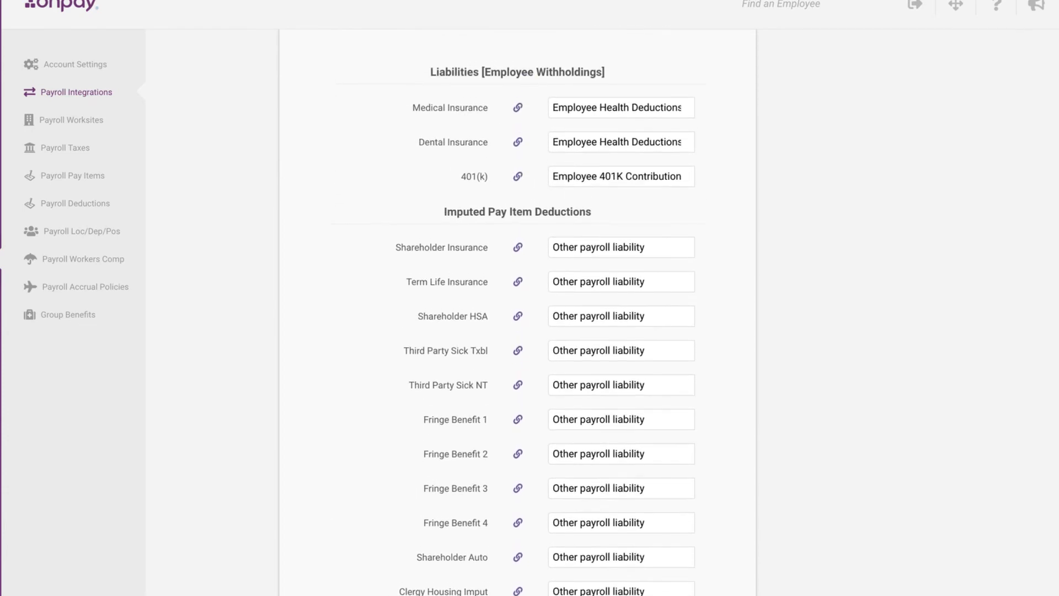
pyautogui.scroll(1, 518, 309)
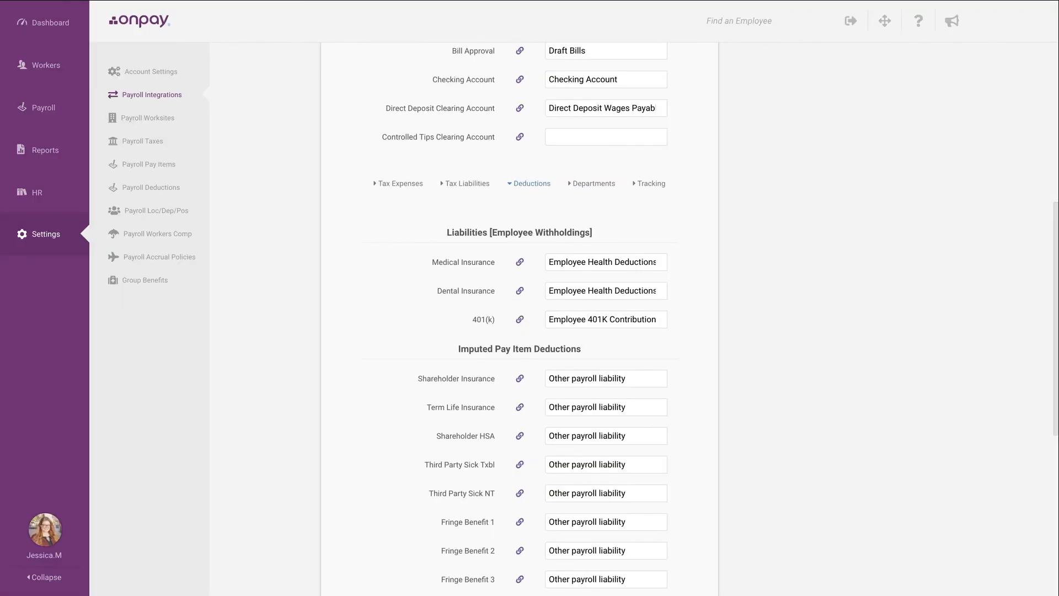
# - Review the Departments mappings for wage expenses, loans, reimbursements and owner draws
pyautogui.scroll(1, 593, 193)
pyautogui.click(593, 190)
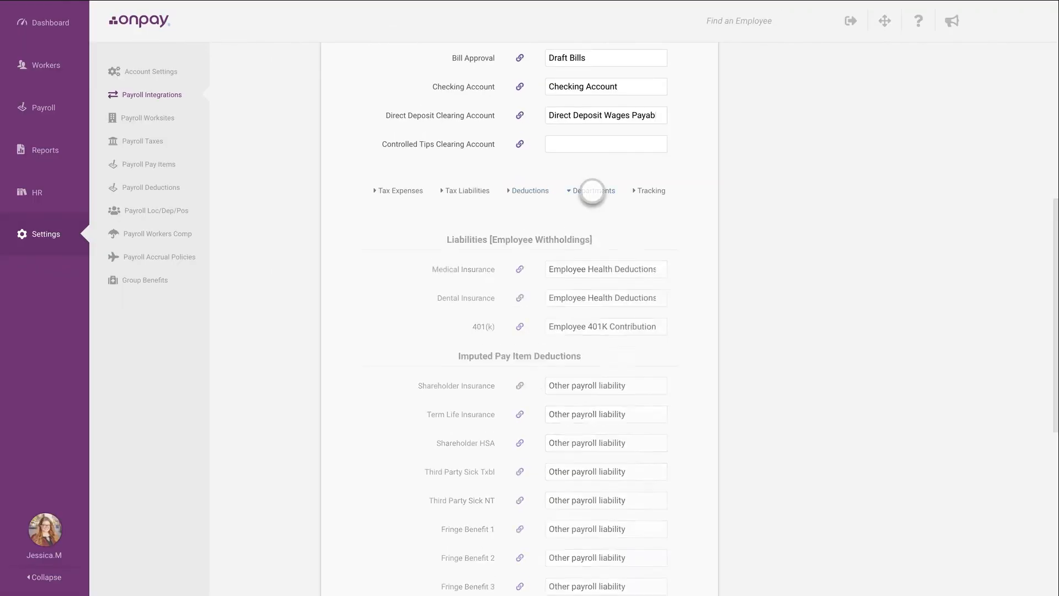
pyautogui.scroll(-3, 519, 320)
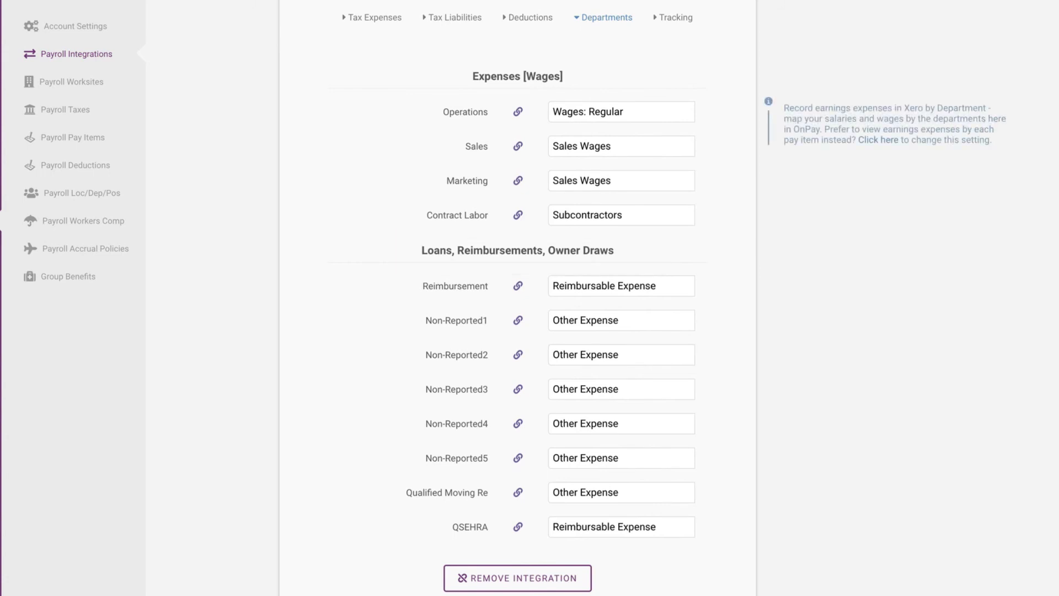
# - Follow the Departments note's link to the account settings and enable Use Pay Types on GL
pyautogui.scroll(1, 517, 298)
pyautogui.click(877, 145)
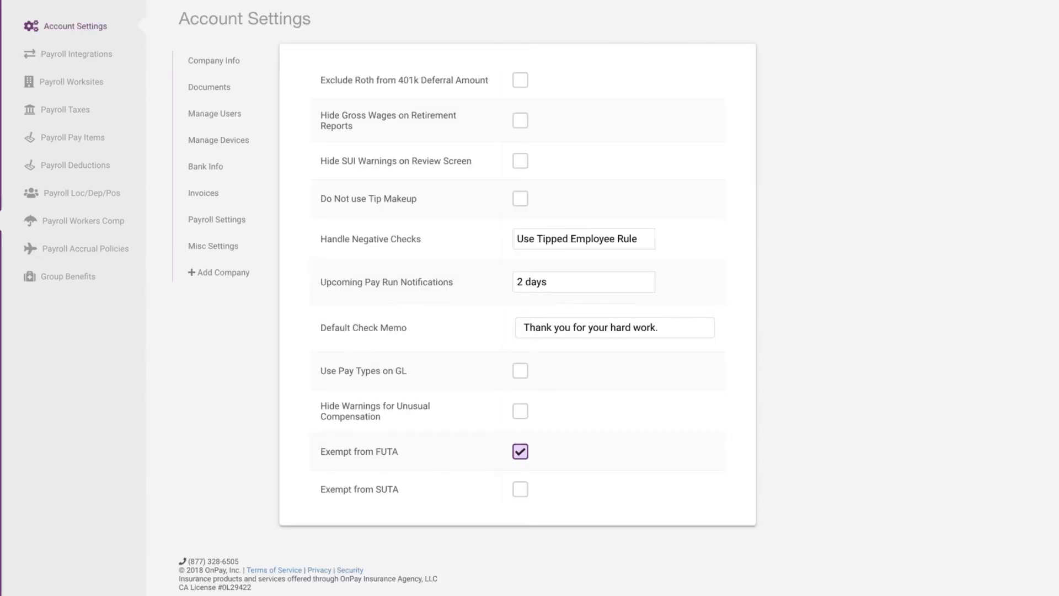
pyautogui.click(521, 370)
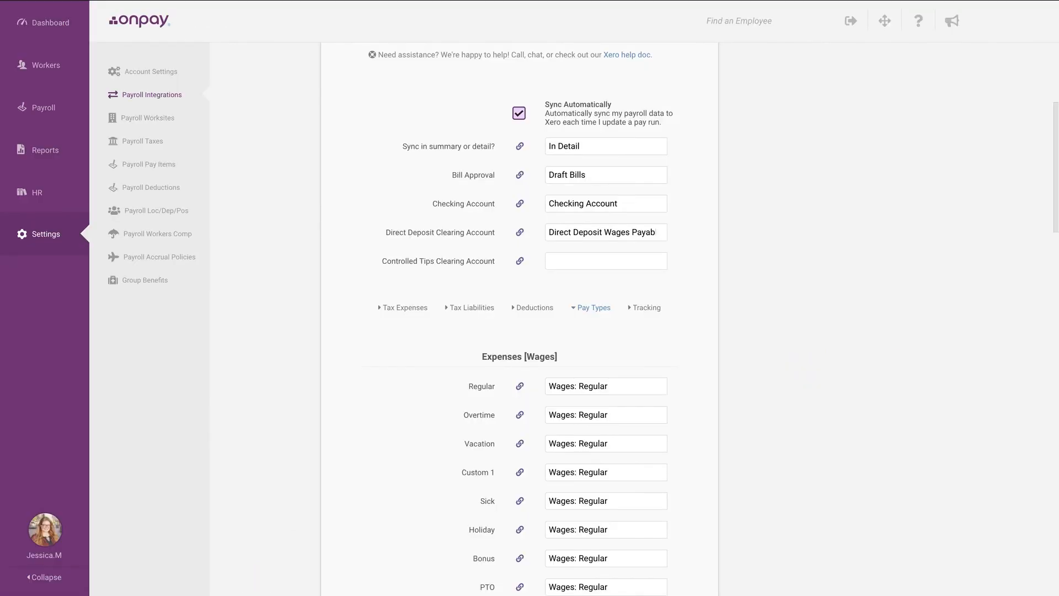
# - Review the Tracking mappings of departments and locations to Xero tracking categories in the Xero integration settings
pyautogui.click(645, 308)
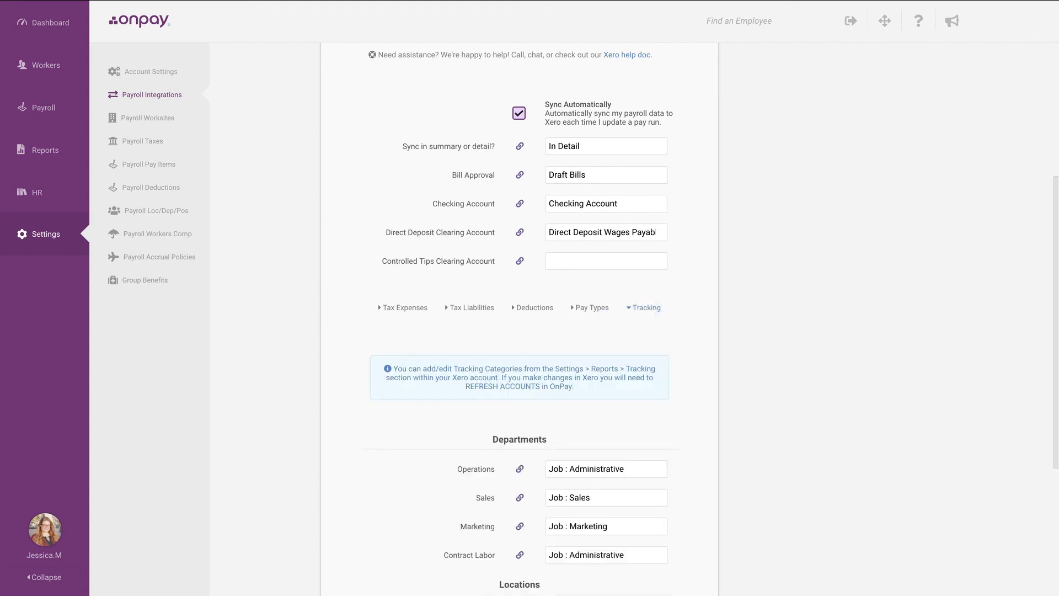
pyautogui.scroll(-3, 519, 320)
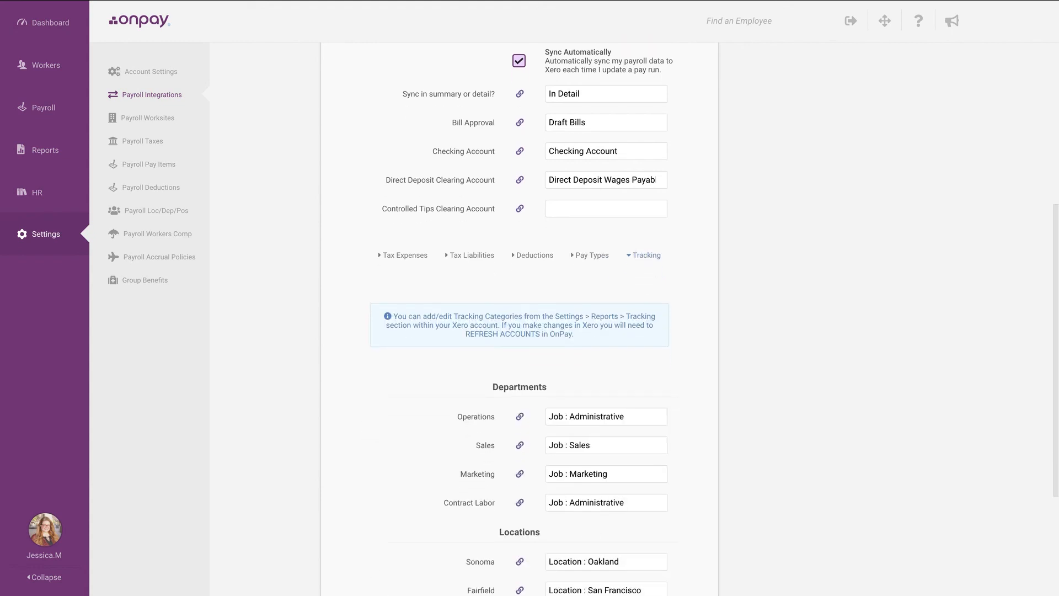
pyautogui.scroll(-1, 519, 320)
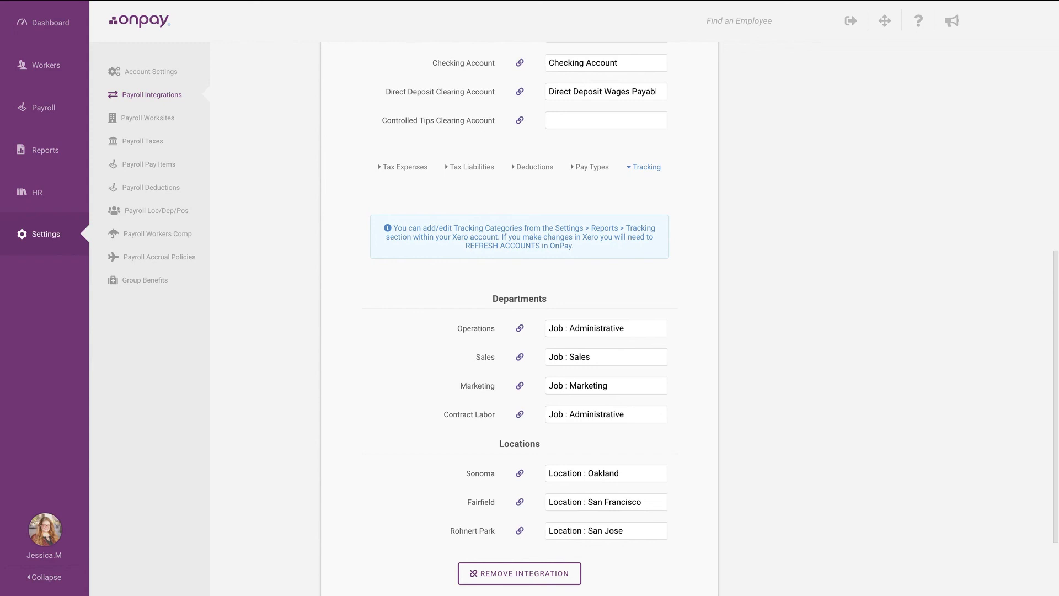
pyautogui.scroll(7, 519, 320)
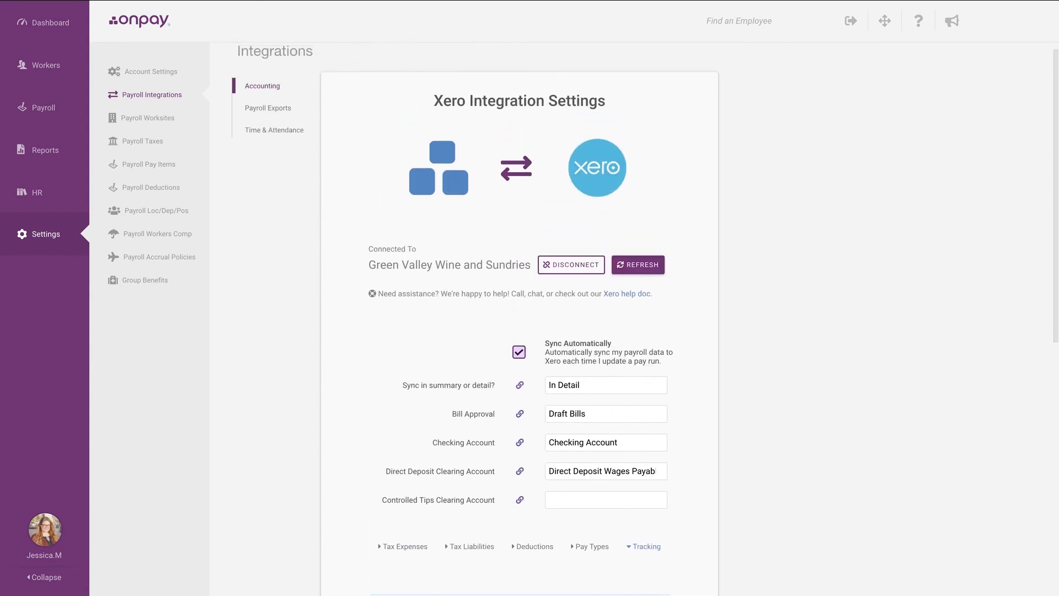